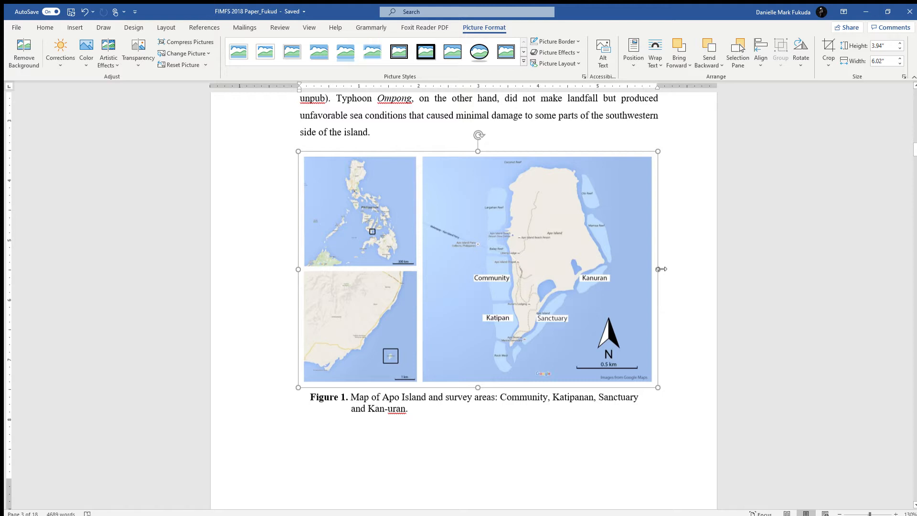
Try narrowing the map picture to 2.6" wide and scaling it down to about 2.19" by 3.34", undoing each change
left_click_drag(660, 269, 453, 241)
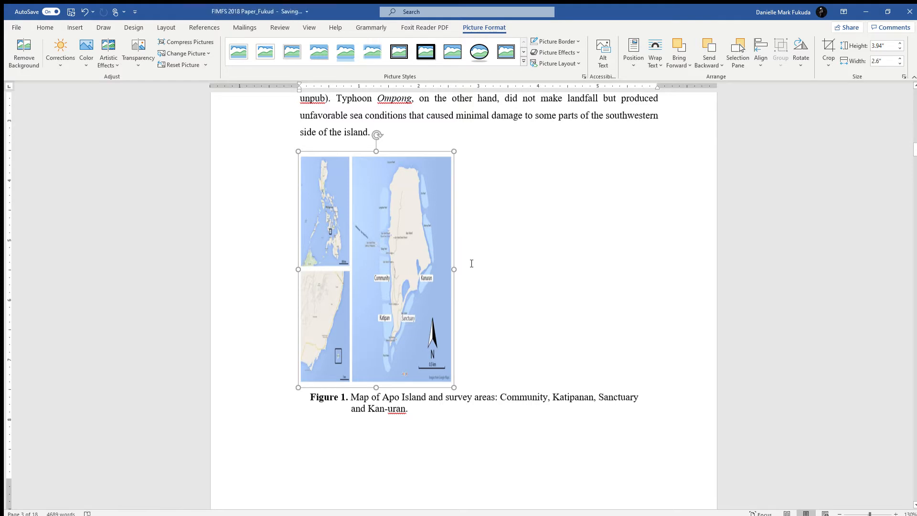
key("ctrl+z")
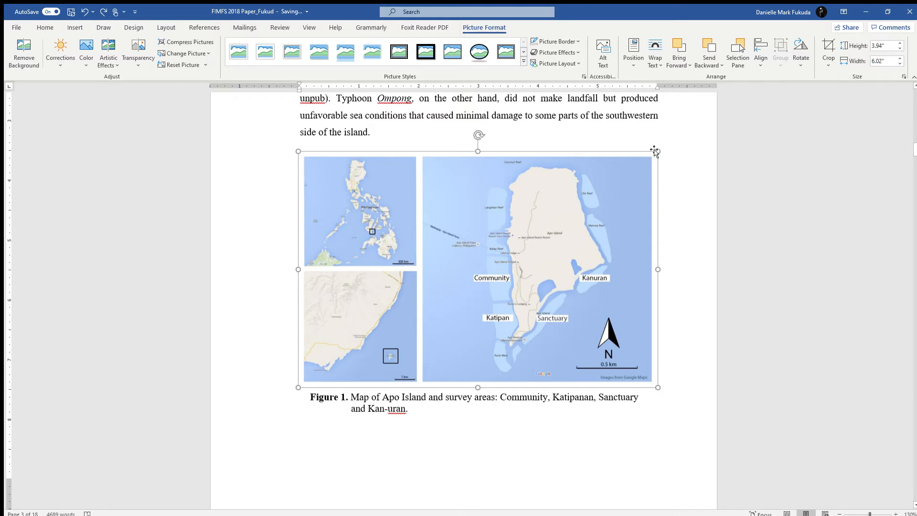
left_click_drag(658, 151, 485, 256)
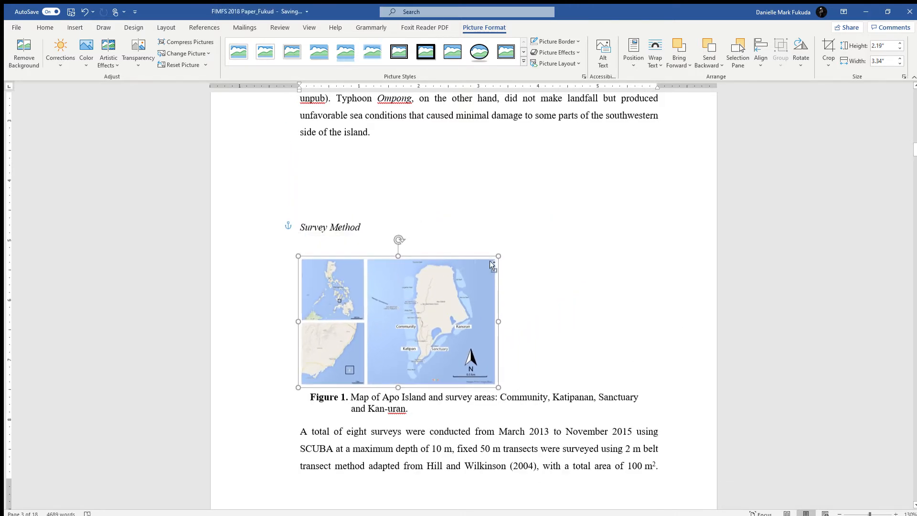
key("ctrl+z")
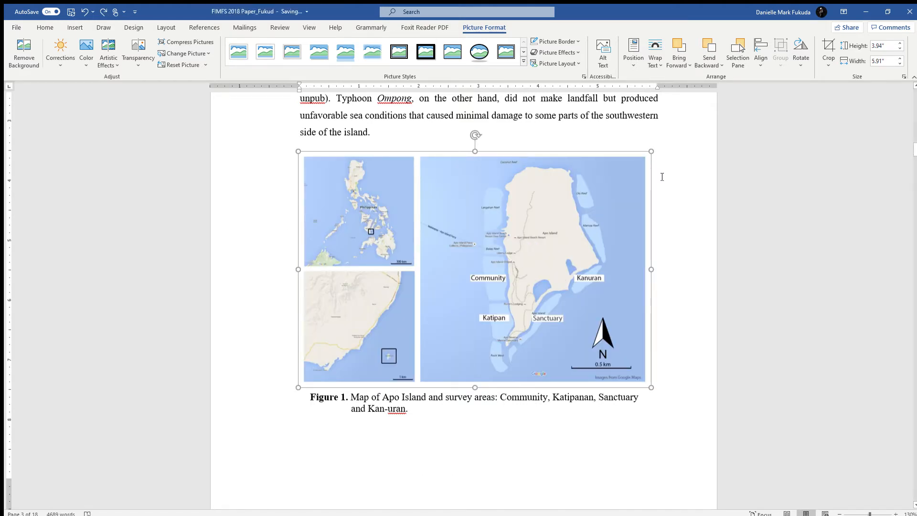
Select the map picture above the Figure 1 caption and open its text wrapping options
scroll(429, 249, "up", 1)
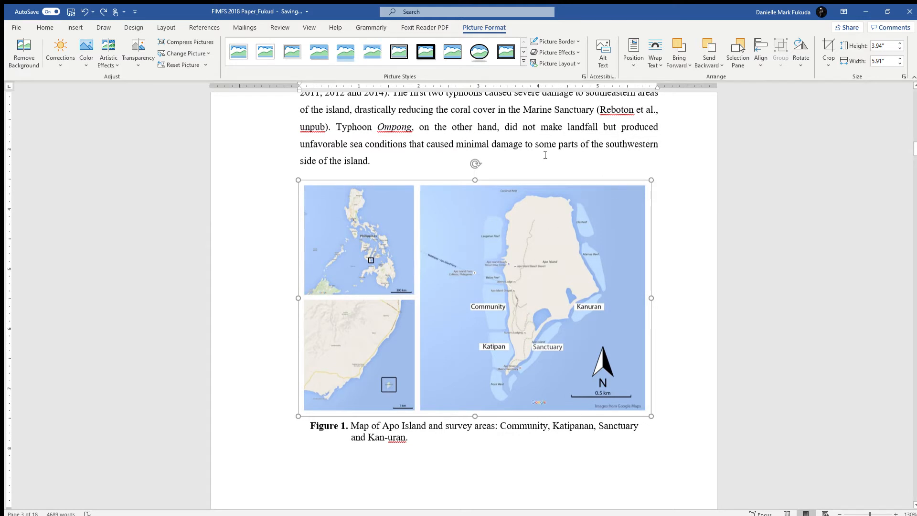
left_click_drag(545, 148, 424, 131)
left_click(476, 221)
left_click(401, 127)
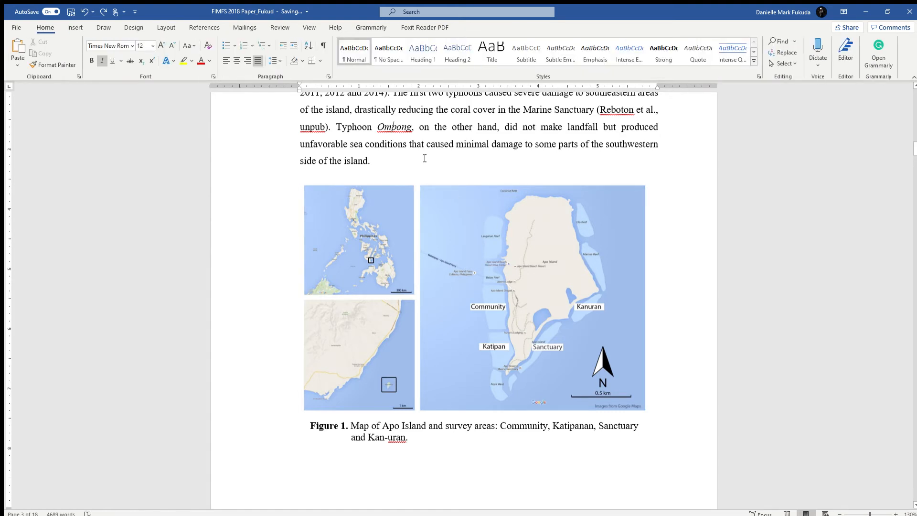
left_click(470, 284)
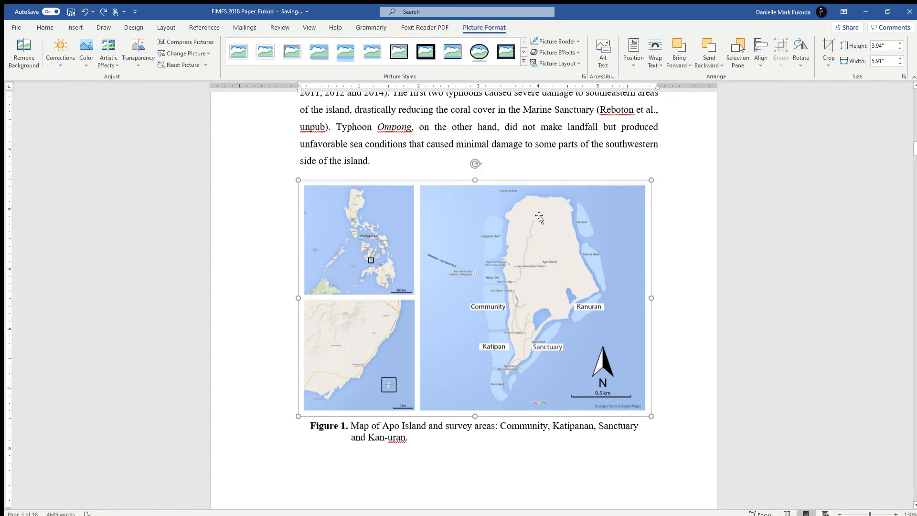
left_click(501, 110)
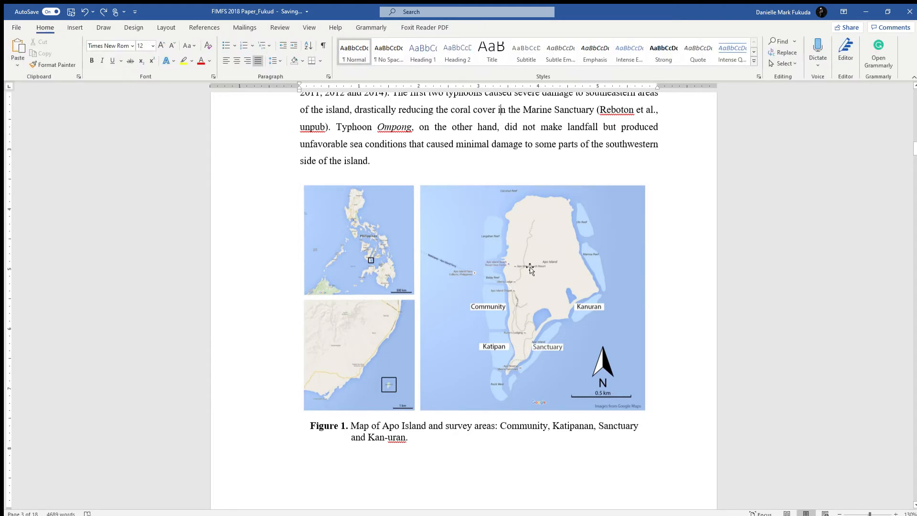
left_click(530, 269)
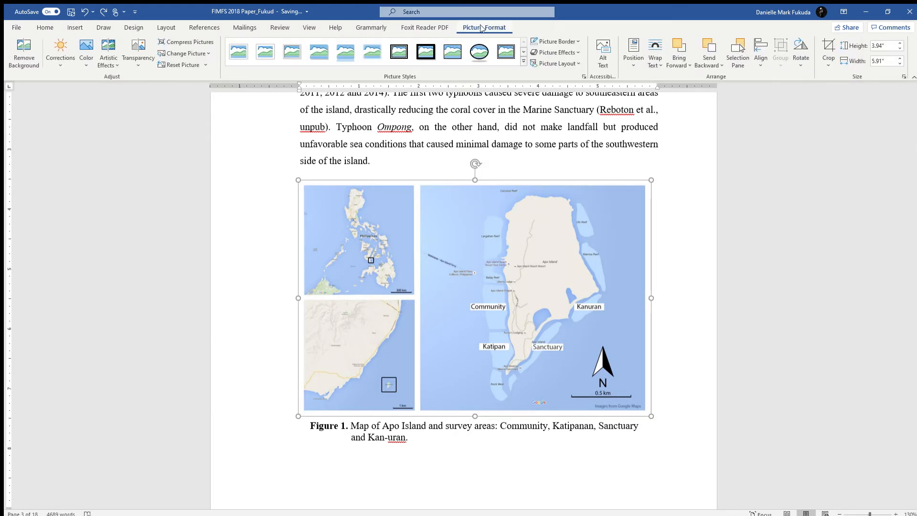
left_click(653, 60)
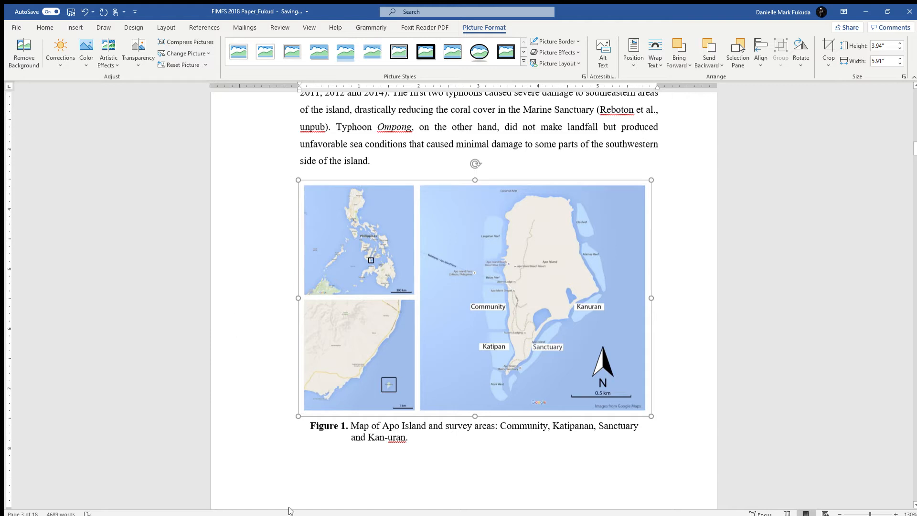
Try scaling the map picture to about 2.21" by 3.32" and moving it up under the paragraph, undoing both changes
left_click_drag(649, 182, 496, 282)
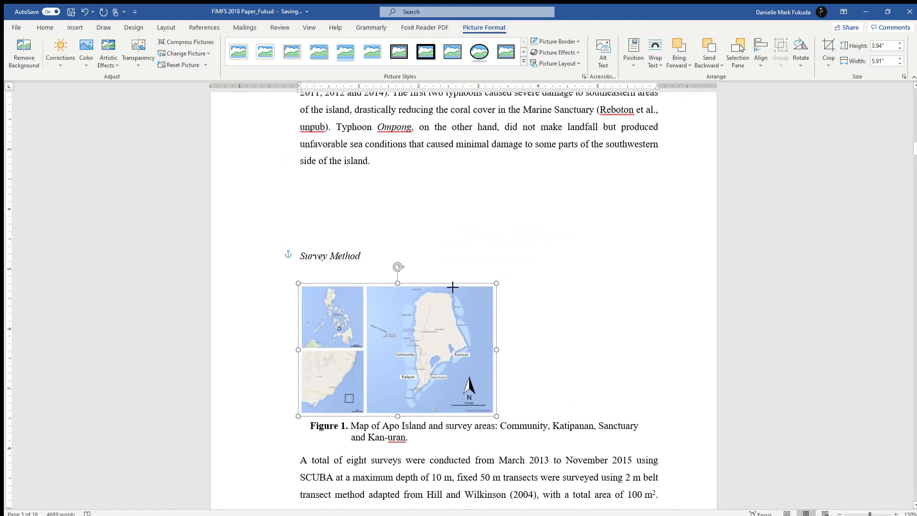
left_click_drag(391, 325, 391, 284)
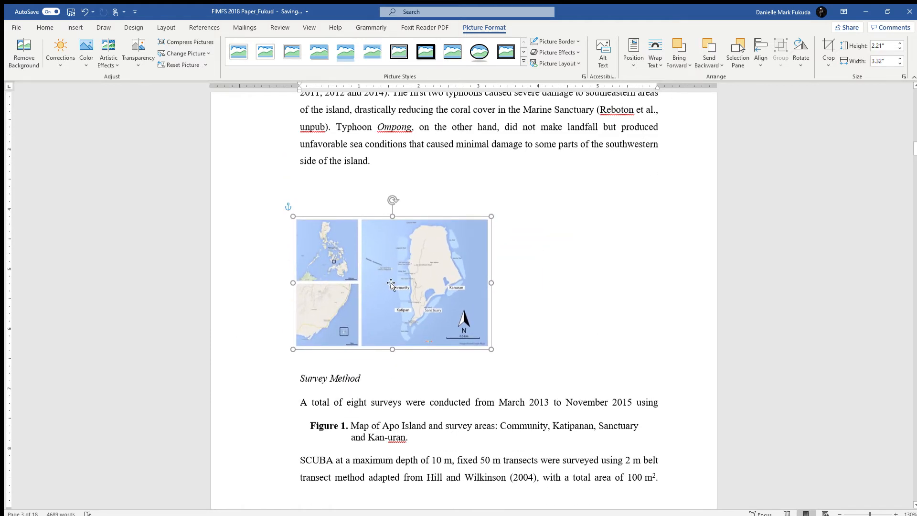
key("ctrl+z")
key("ctrl+z")
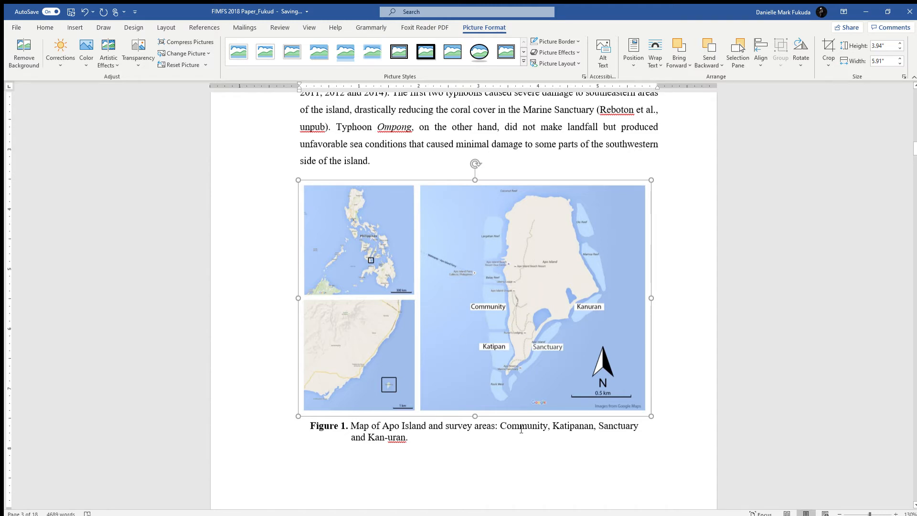
Copy all of the Figure 1 caption text and delete the caption's text box below the map
left_click(426, 465)
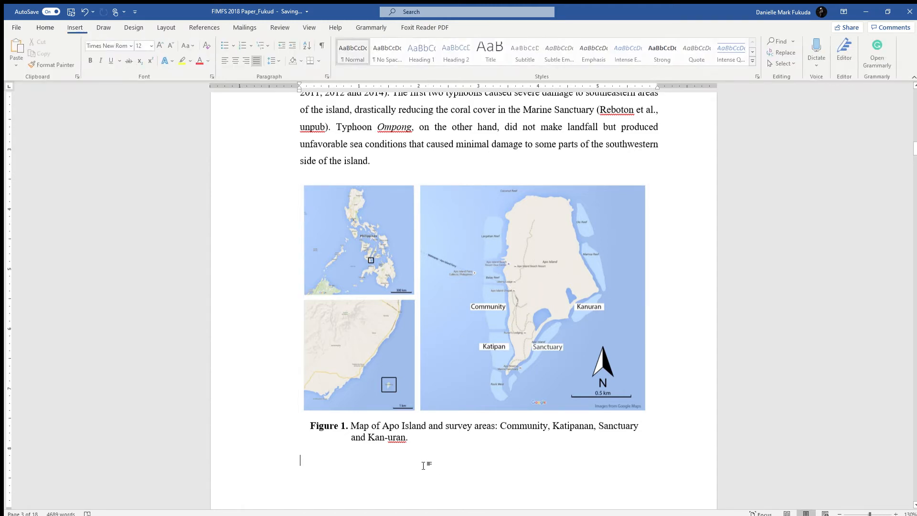
left_click(378, 443)
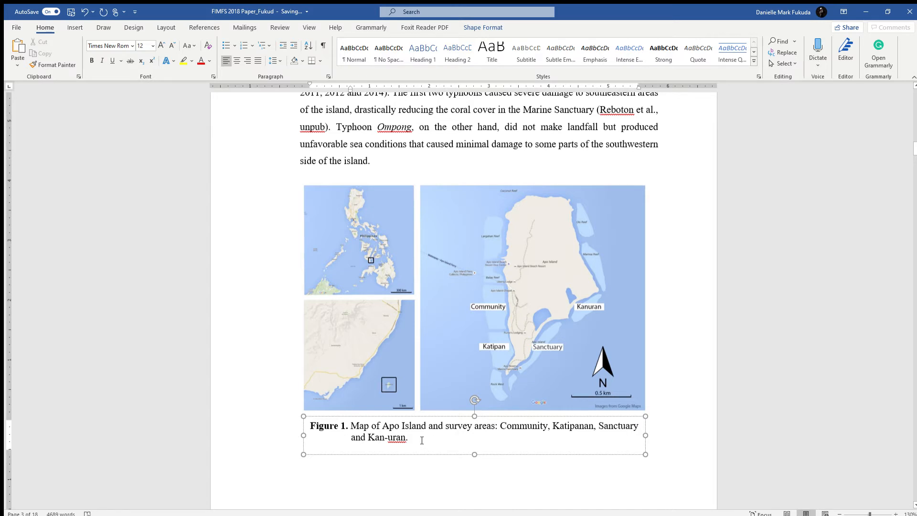
key("ctrl+a")
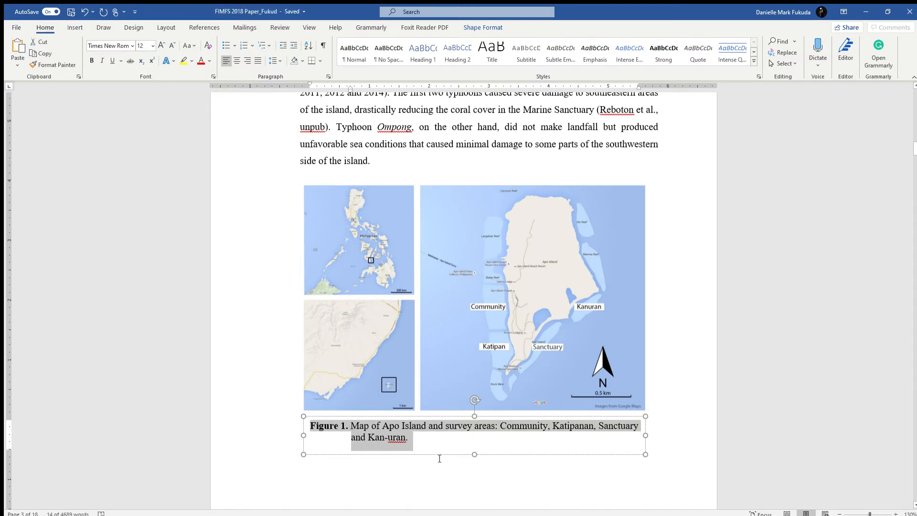
left_click(426, 438)
key("ctrl+a")
key("ctrl+c")
key("Delete")
left_click(387, 416)
key("Delete")
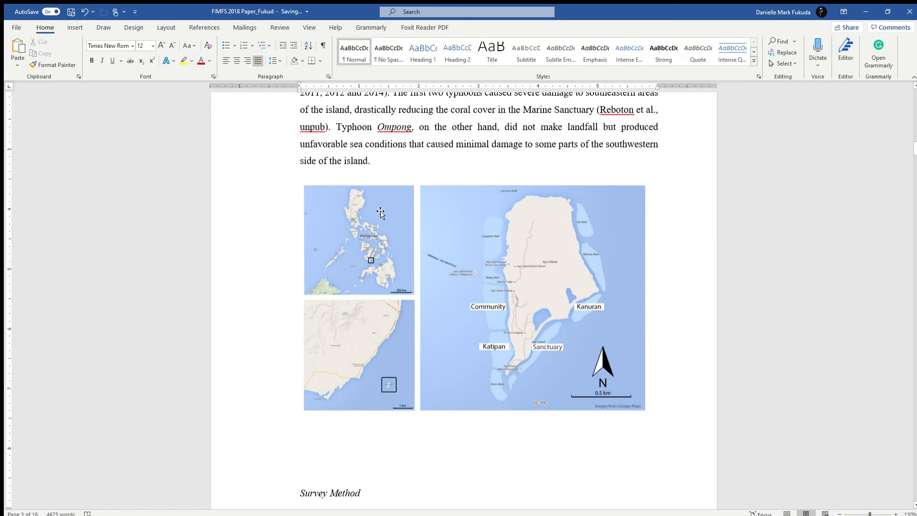
Insert a simple text box, place it directly below the map picture and resize it to about 0.62" by 5.98"
left_click(73, 28)
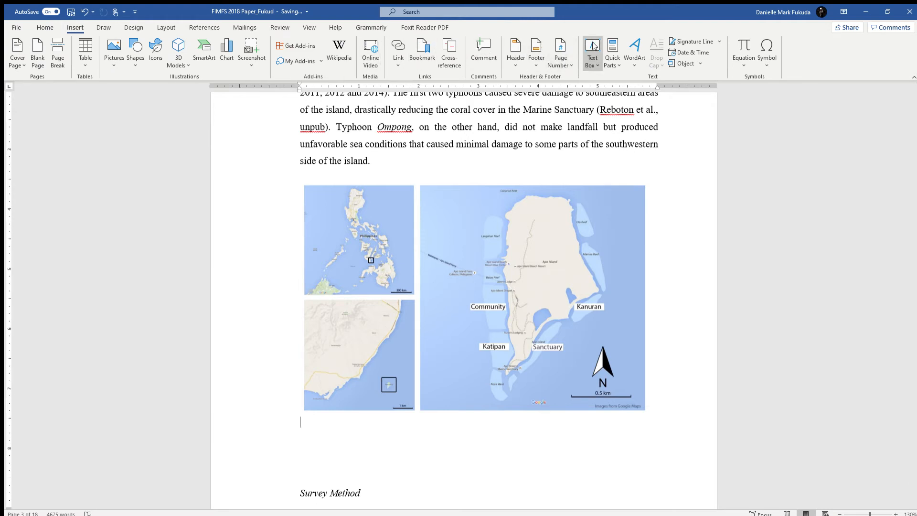
left_click(605, 135)
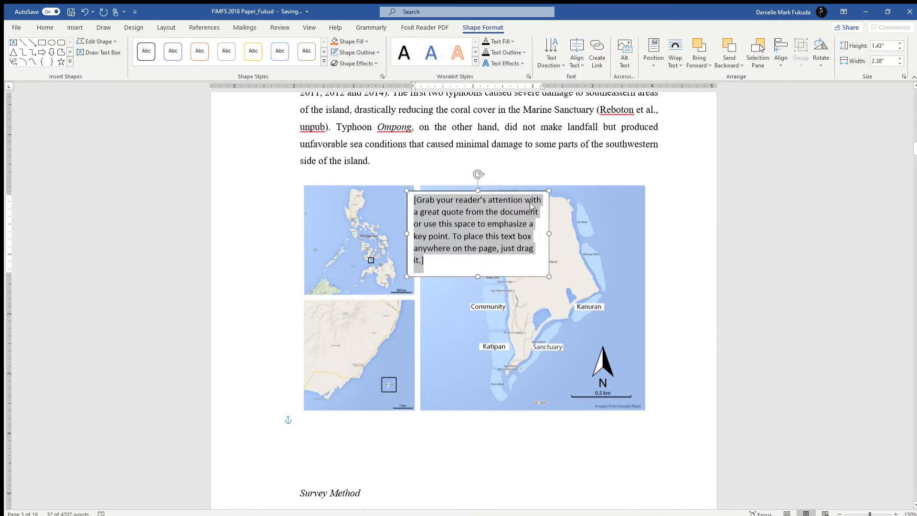
left_click_drag(507, 194, 389, 407)
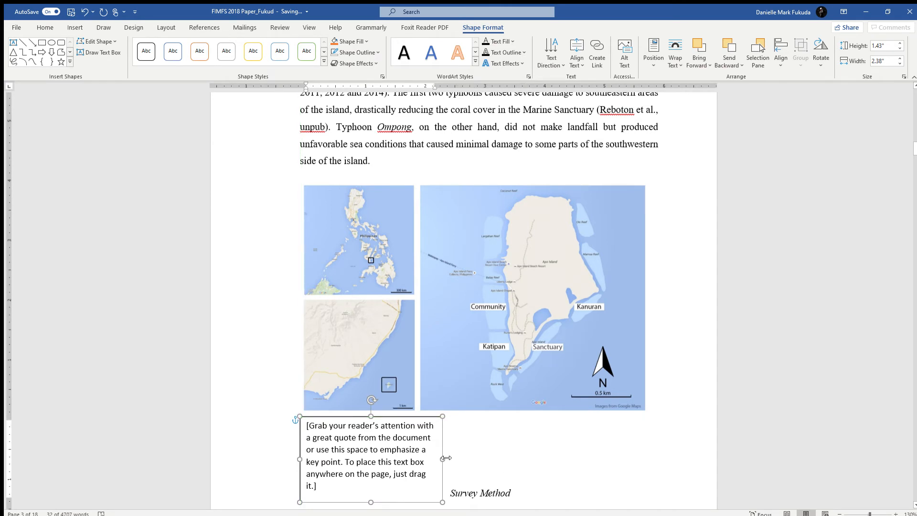
left_click_drag(446, 458, 660, 454)
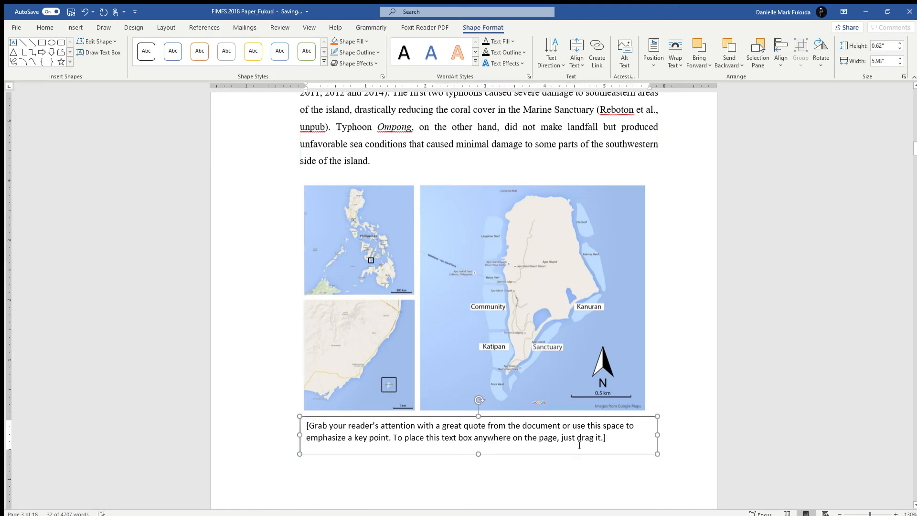
Replace the new text box's placeholder with the copied Figure 1 caption and remove the extra blank line
left_click(621, 439)
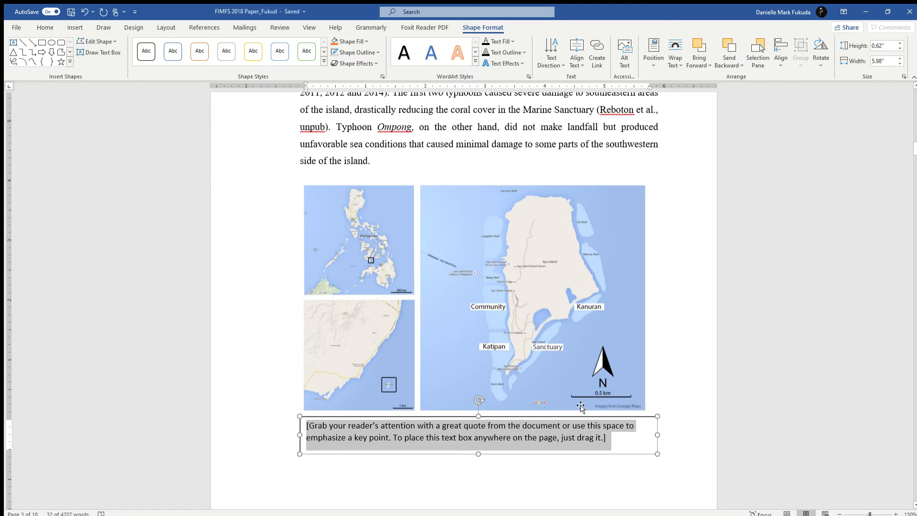
key("ctrl+v")
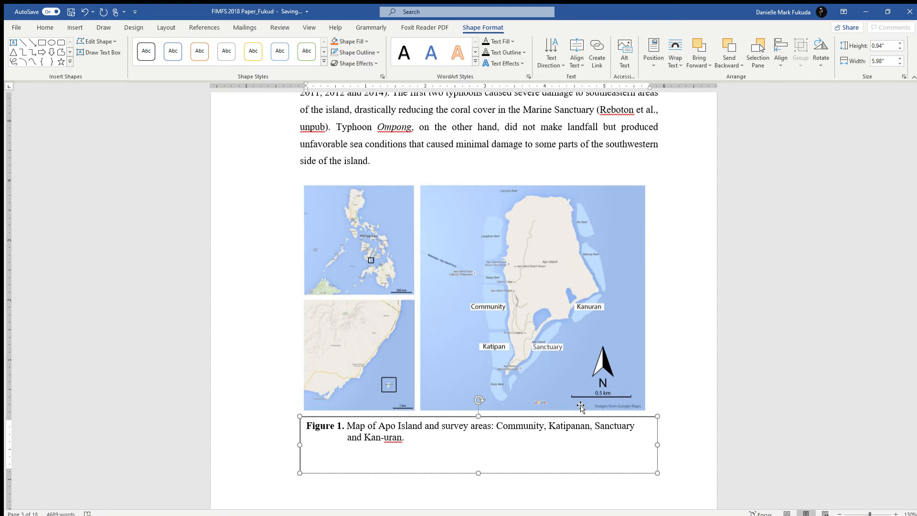
key("BackSpace")
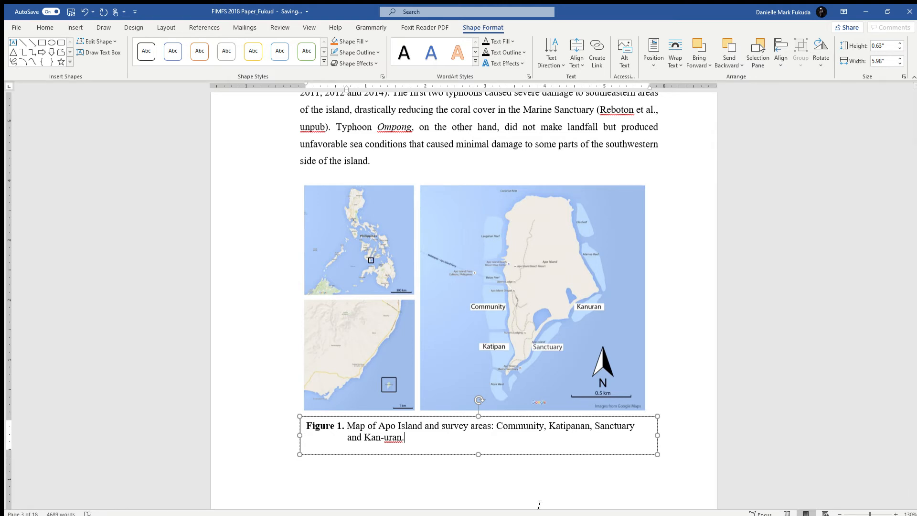
Remove the outline from the Figure 1 caption text box
left_click(525, 454)
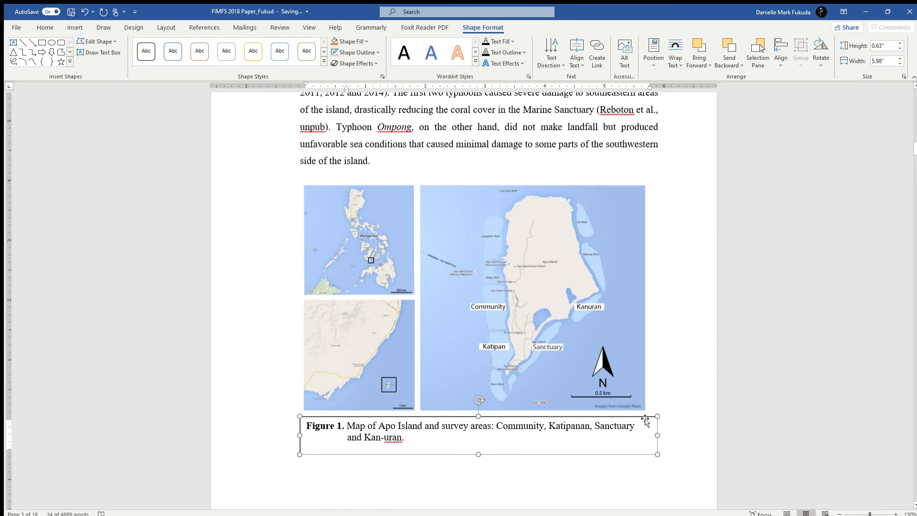
left_click(356, 53)
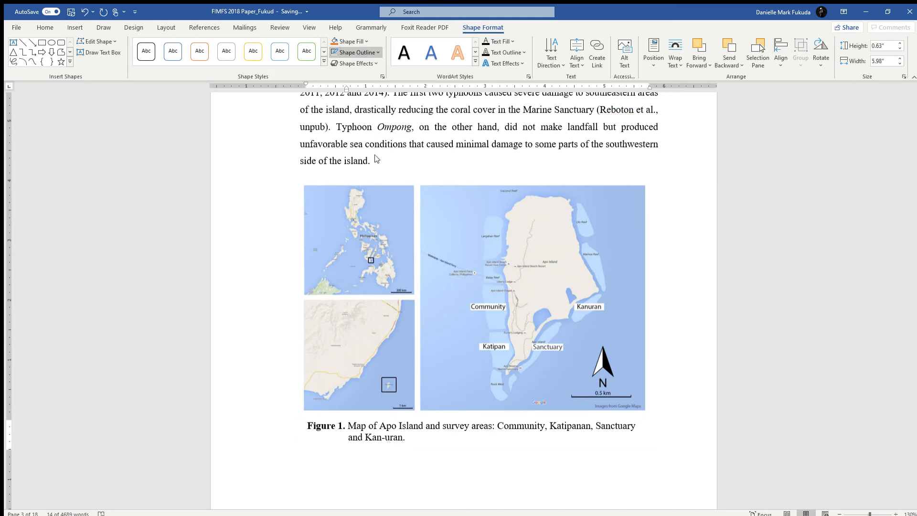
left_click(497, 481)
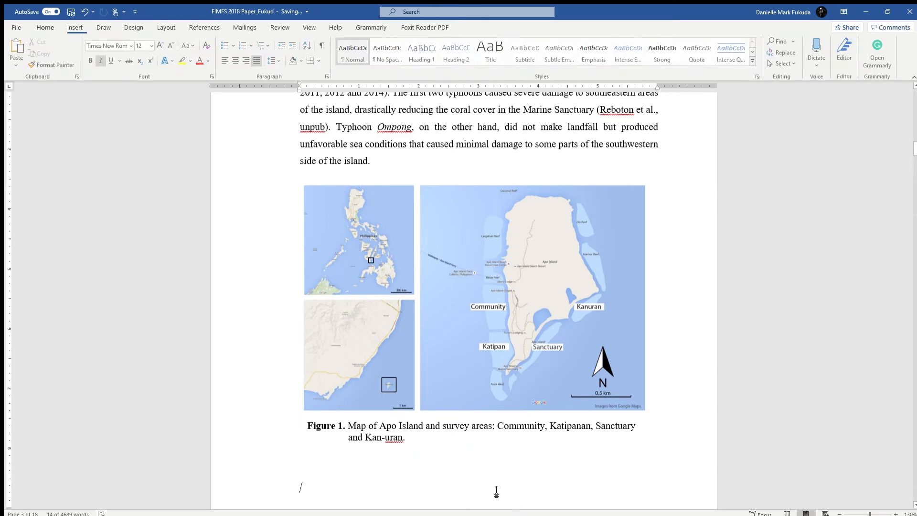
Select the Figure 1 caption text box and open its text wrapping options
scroll(546, 404, "up", 1)
scroll(540, 429, "down", 2)
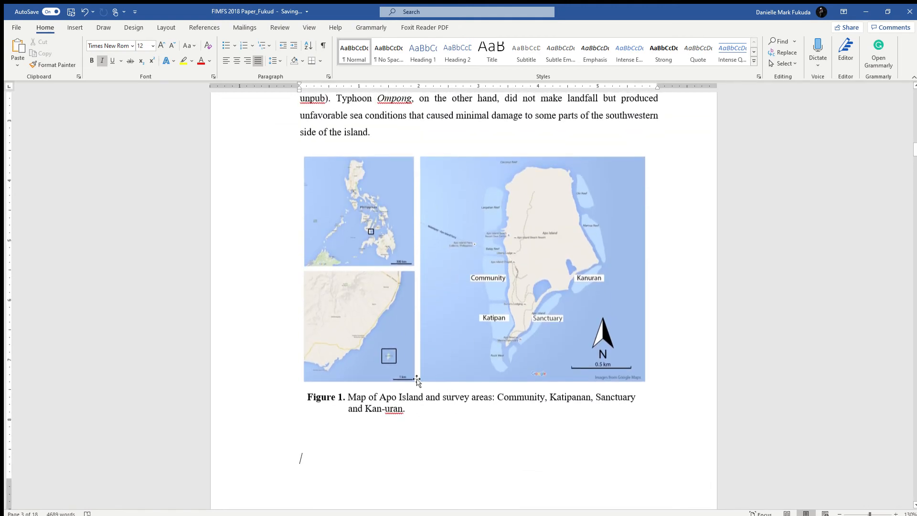
left_click(419, 400)
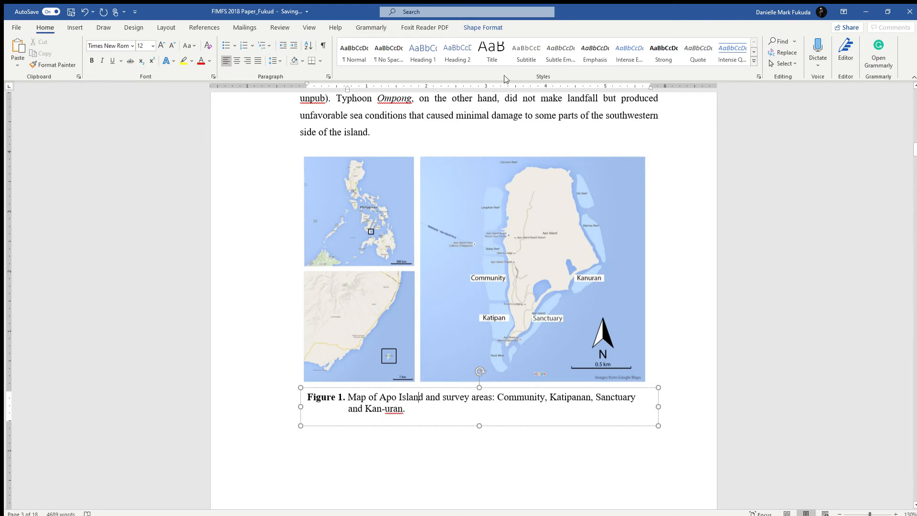
left_click(491, 29)
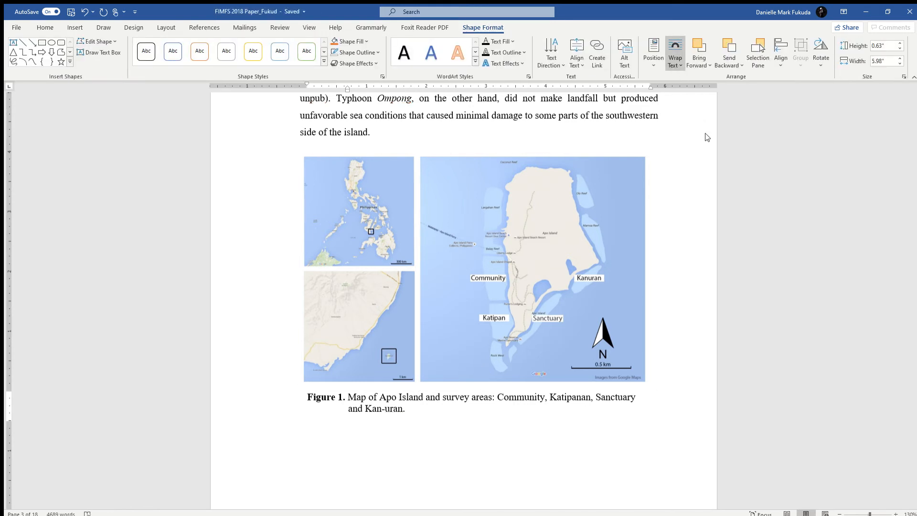
left_click(673, 62)
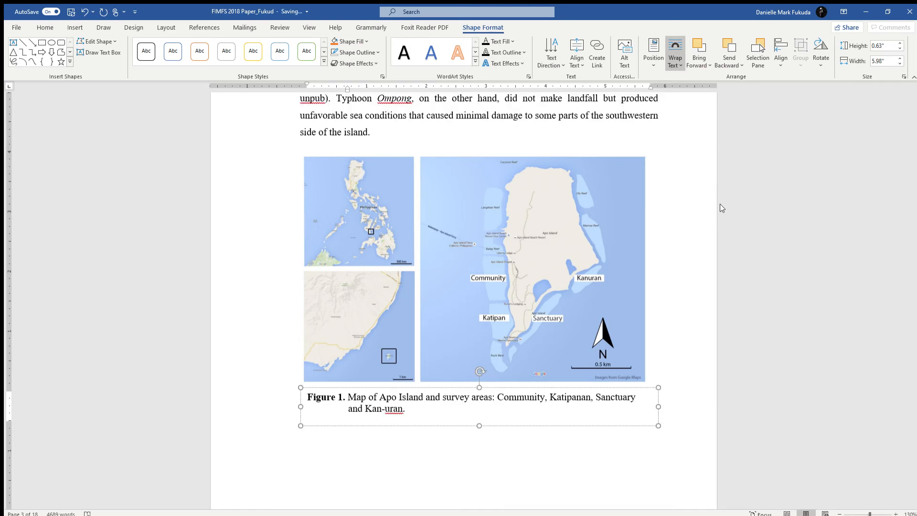
left_click(692, 285)
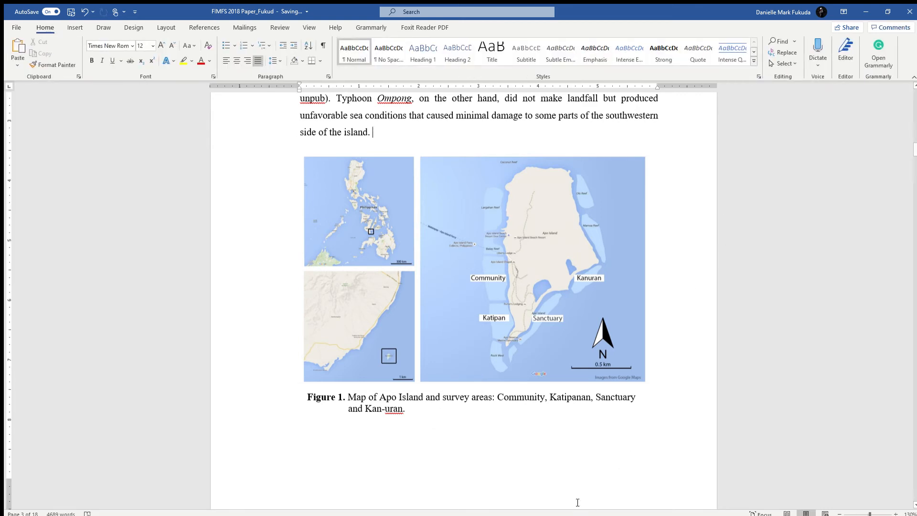
Copy the closing sentence about Typhoon Ompong and paste it twice at the end of the paragraph above the map
scroll(522, 396, "up", 2)
scroll(522, 396, "up", 1)
scroll(495, 348, "down", 6)
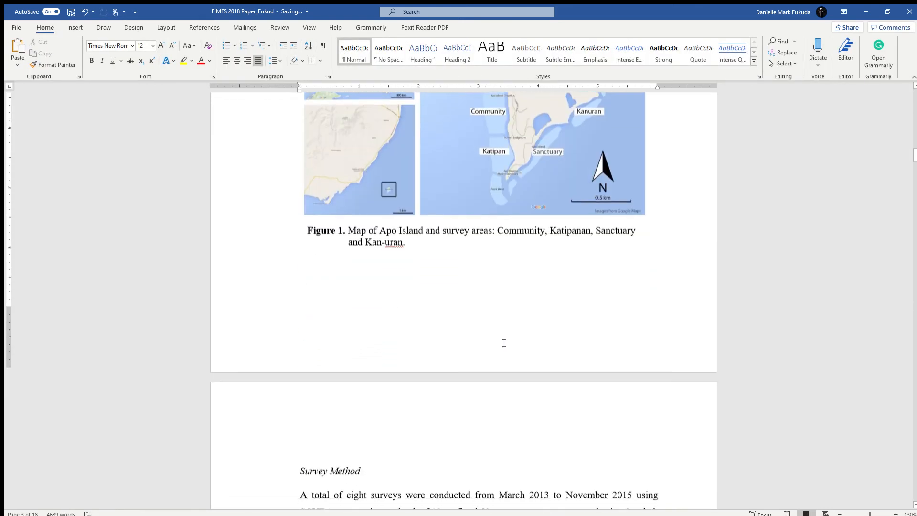
scroll(503, 341, "up", 3)
scroll(374, 100, "up", 3)
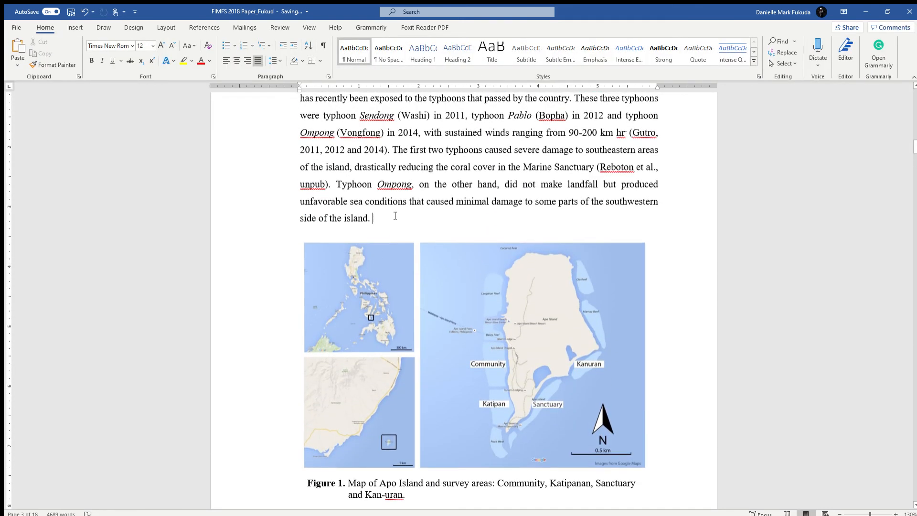
left_click_drag(395, 217, 336, 183)
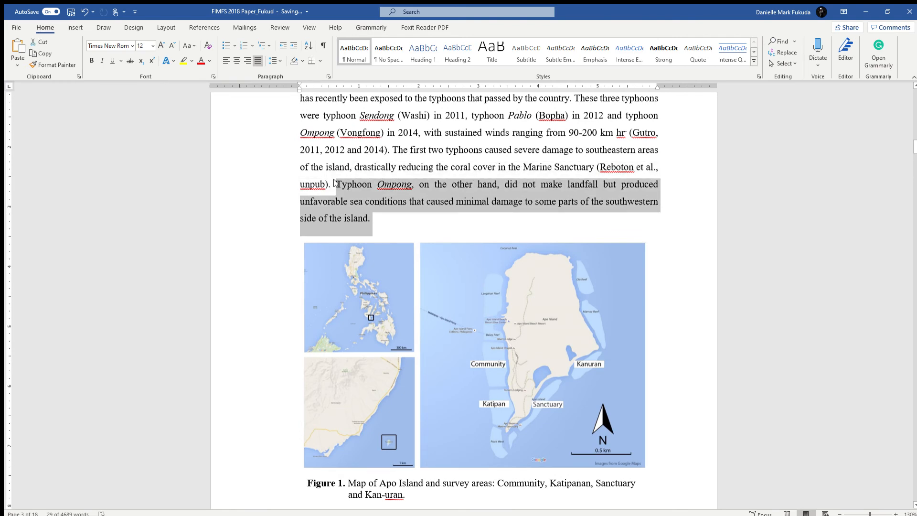
key("ctrl+c")
left_click(432, 230)
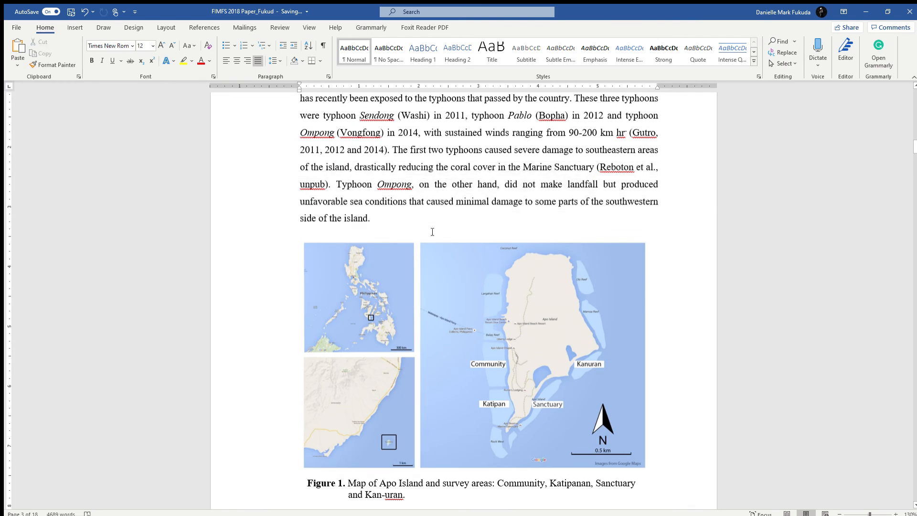
key("ctrl+v")
key("ctrl+v")
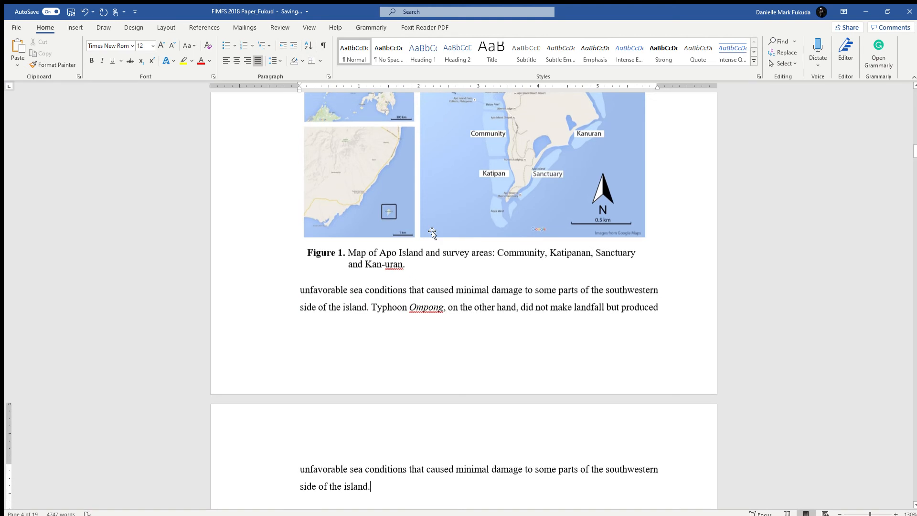
Undo both pastes of the Typhoon Ompong sentence
key("ctrl+z")
key("ctrl+z")
scroll(434, 235, "up", 4)
scroll(435, 260, "down", 2)
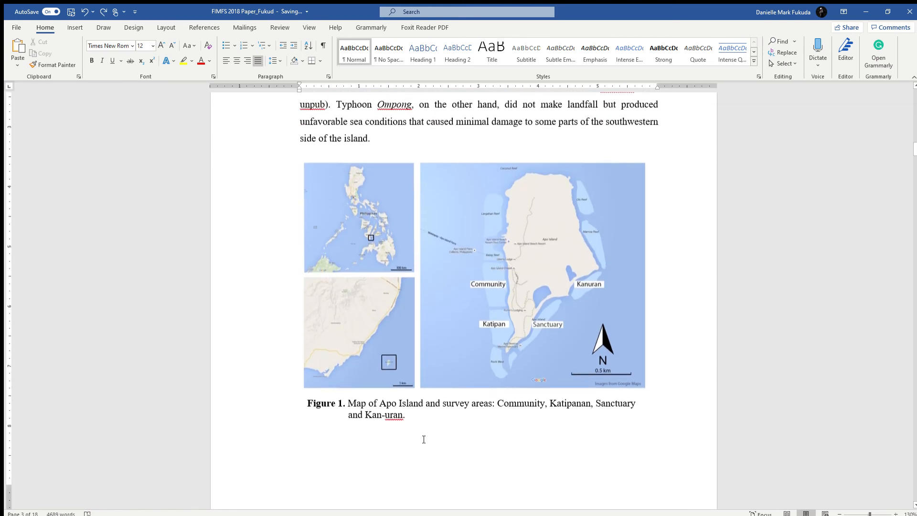
Check whether the map picture and the Figure 1 caption text box select as separate objects
left_click(382, 290)
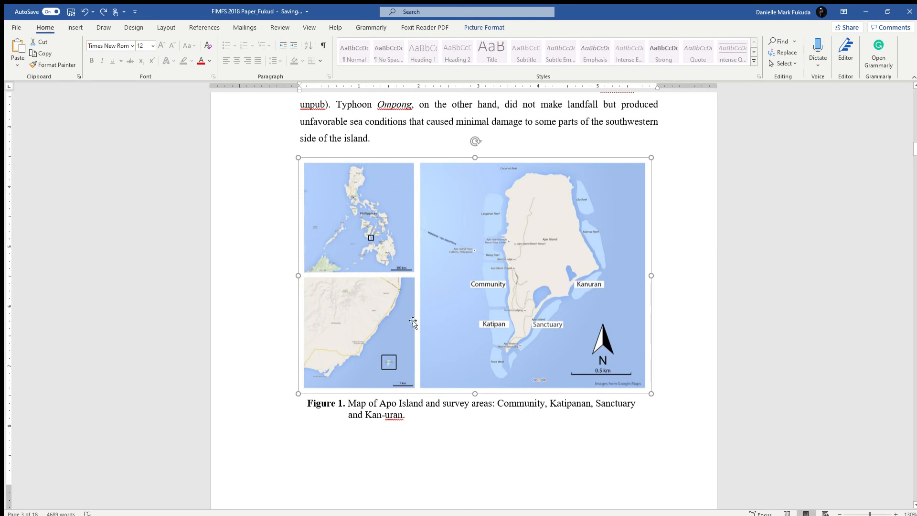
left_click(420, 421)
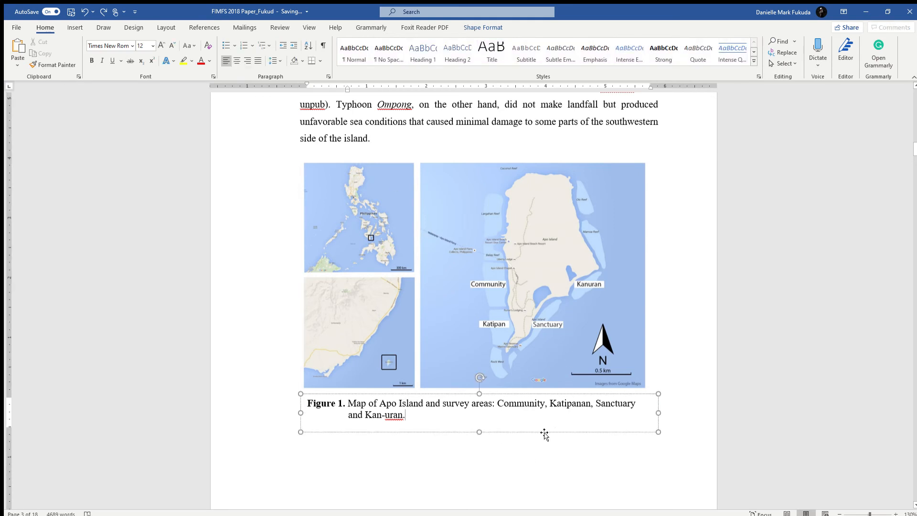
left_click(548, 471)
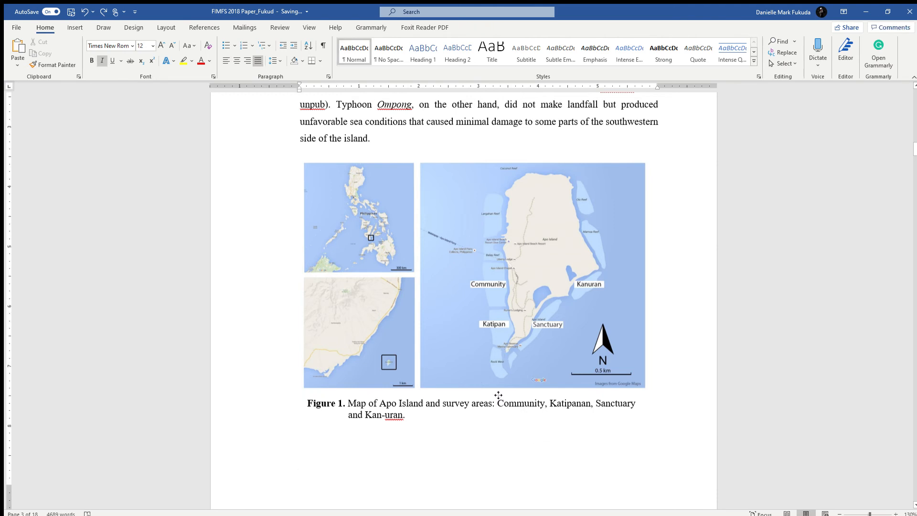
Group the map picture with the Figure 1 caption text box and set the text wrapping of the group
left_click(497, 394)
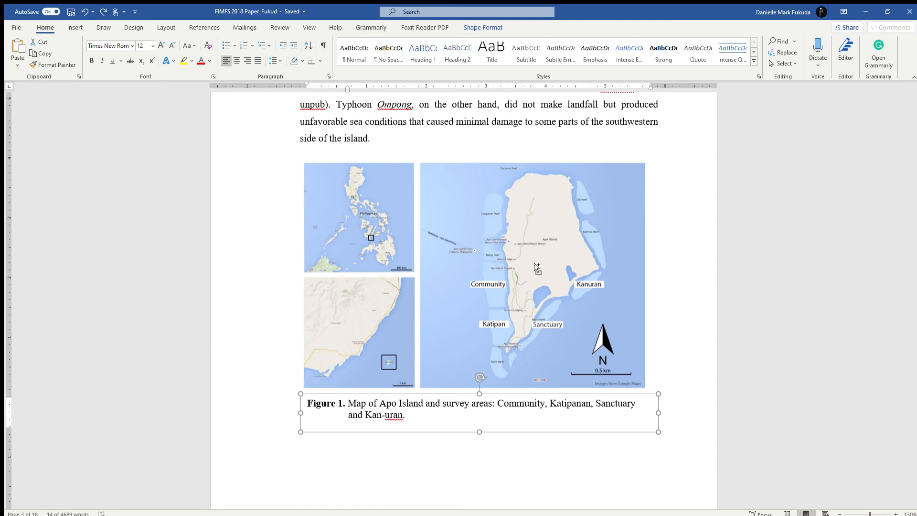
left_click(534, 264)
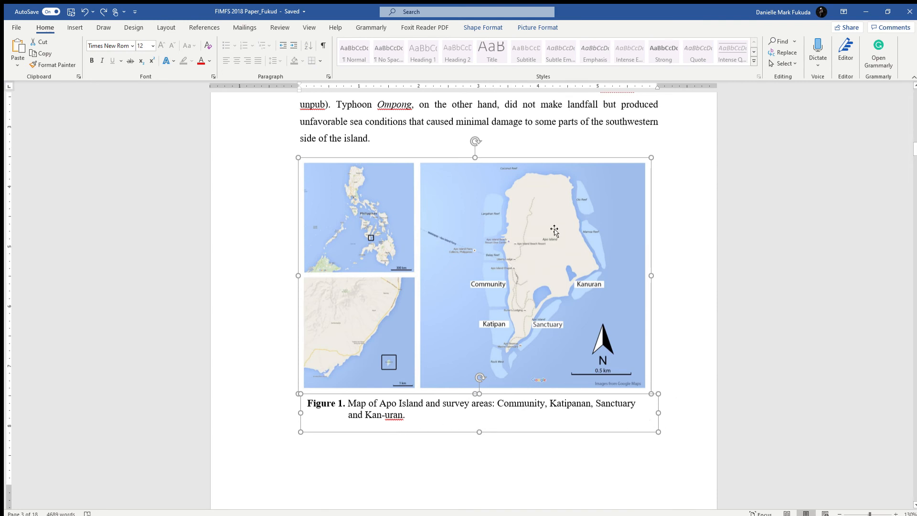
left_click(532, 26)
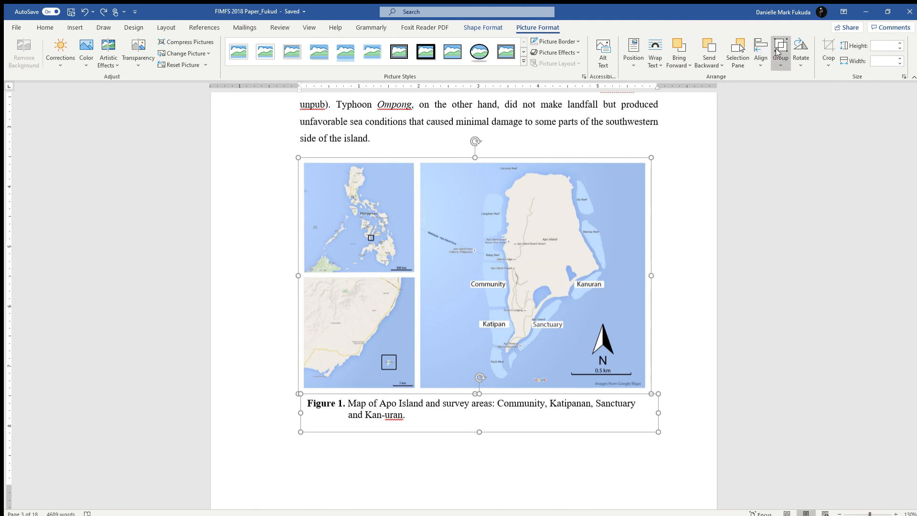
left_click(780, 72)
left_click(779, 76)
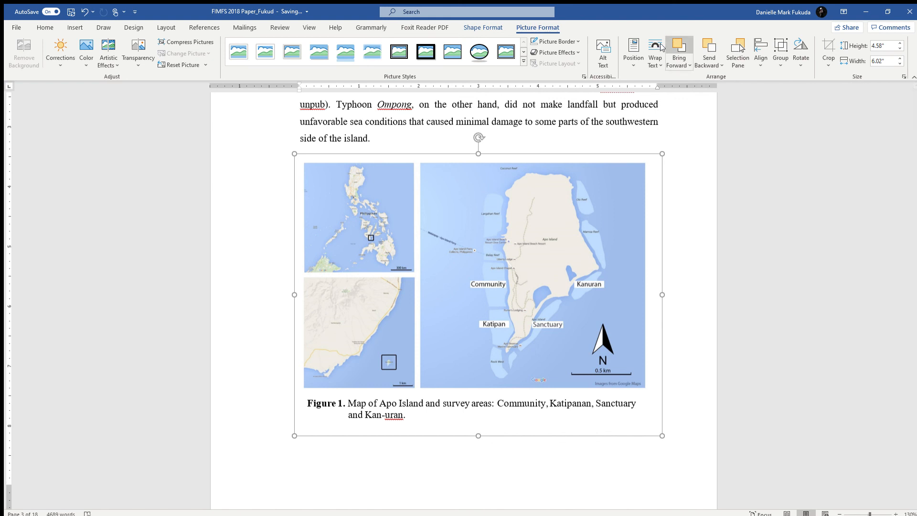
left_click(691, 128)
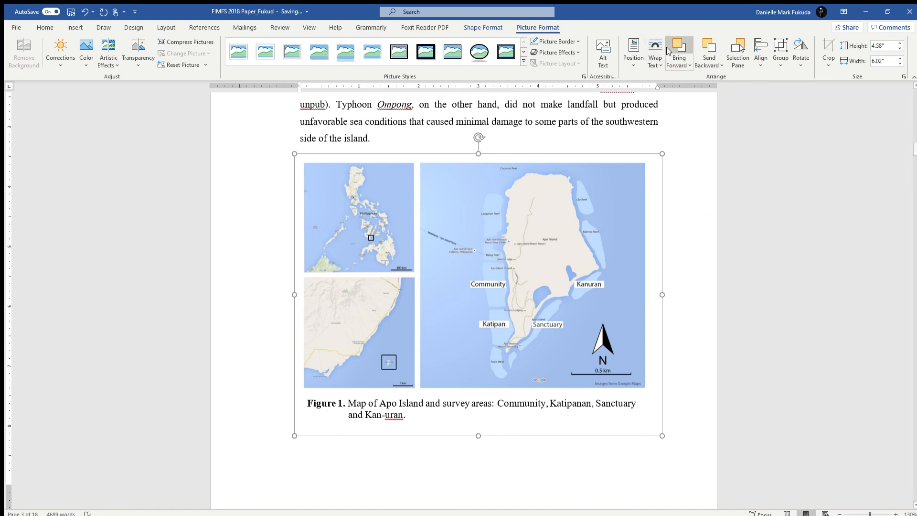
left_click(576, 111)
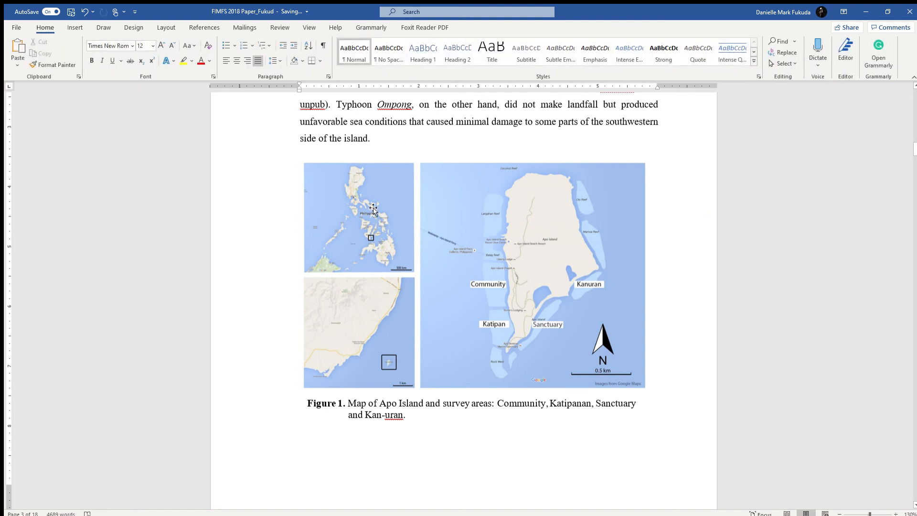
Select the grouped map and Figure 1 caption as one object
scroll(375, 209, "up", 3)
scroll(375, 209, "down", 10)
scroll(379, 216, "up", 7)
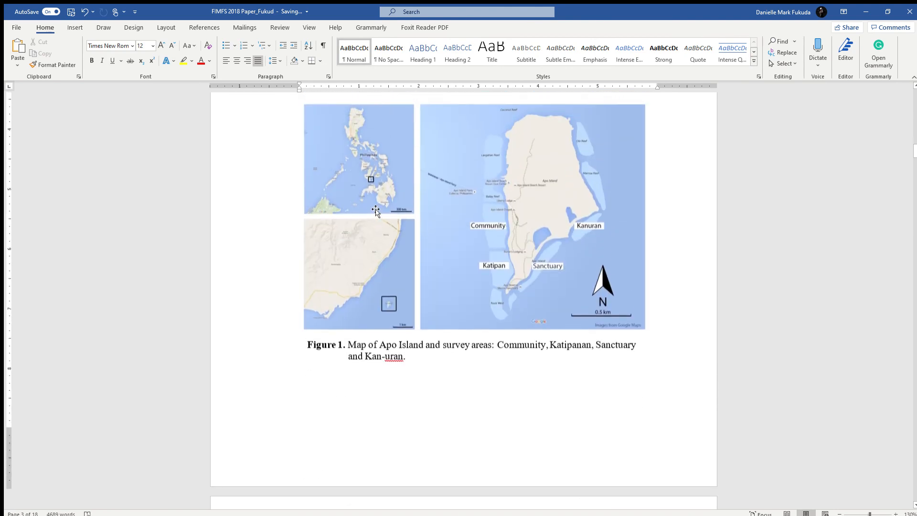
scroll(379, 216, "down", 2)
left_click(430, 262)
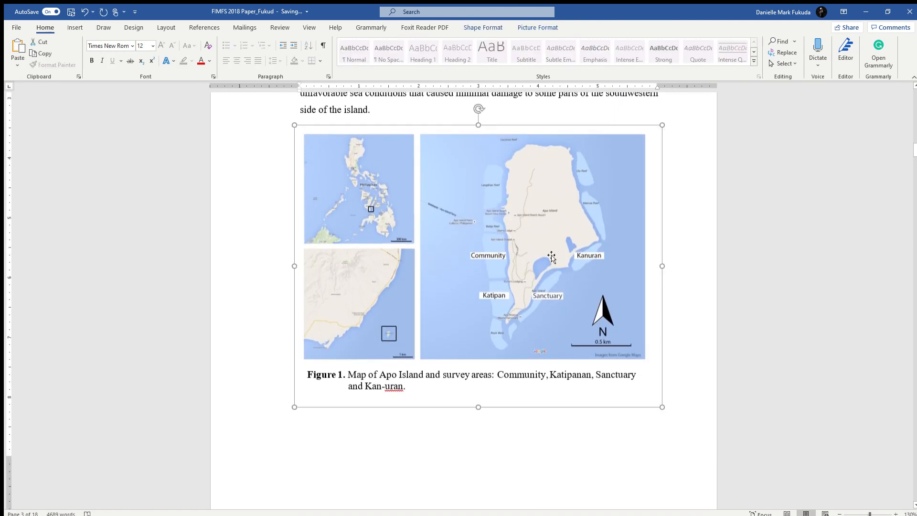